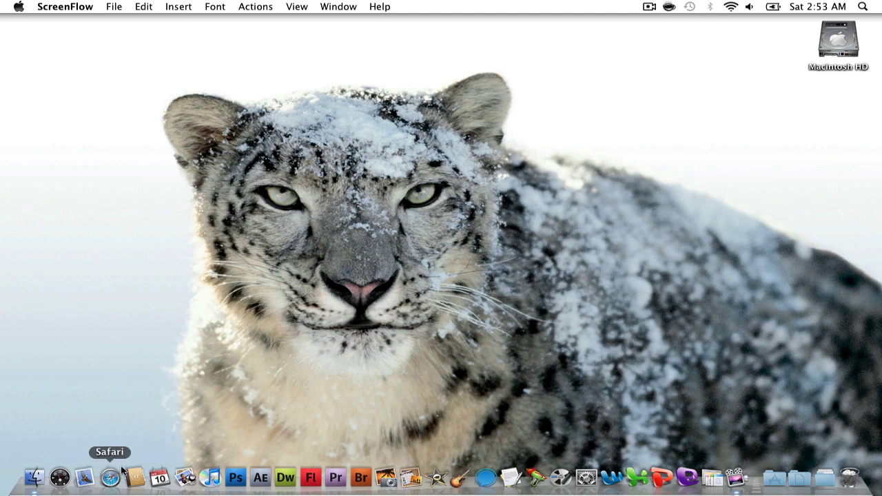
Switch to iTunes and create a new playlist named Techno2
click(210, 477)
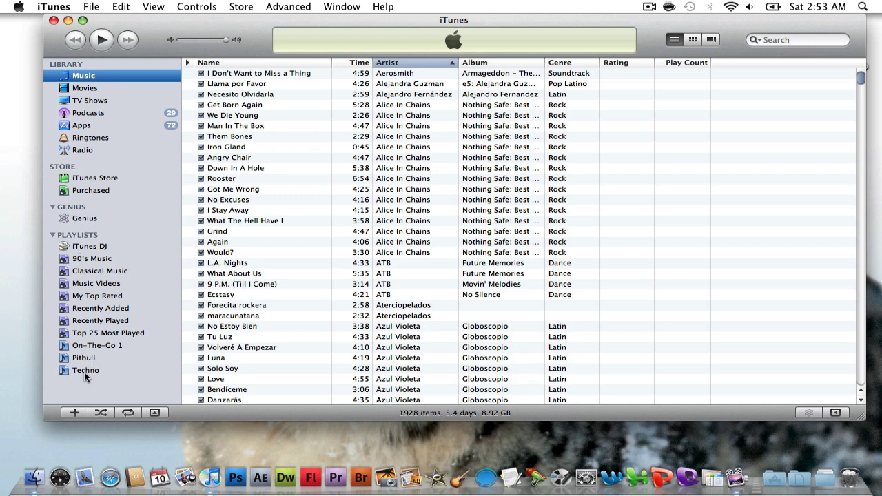
click(73, 413)
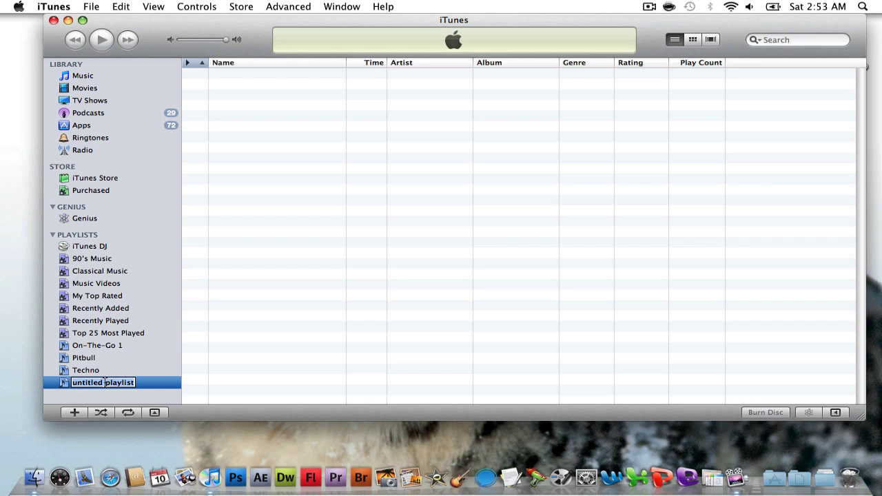
text(Tecno)
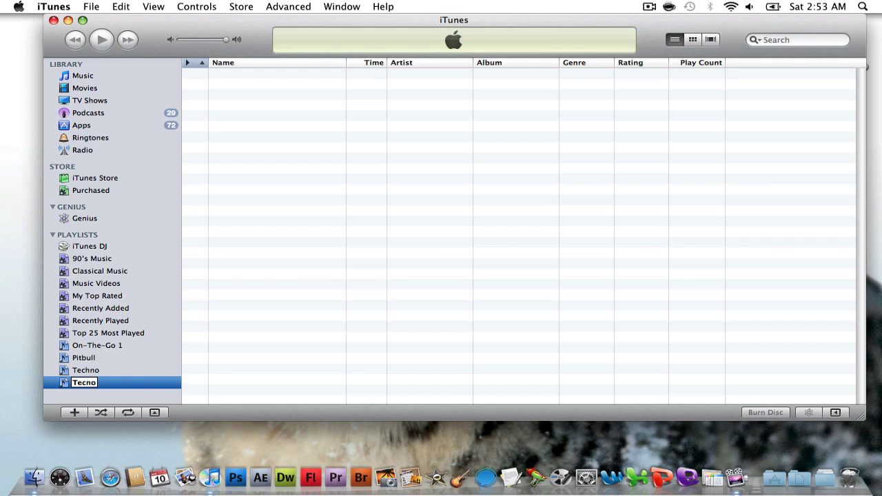
key(BackSpace)
key(BackSpace)
text(hno2)
key(Return)
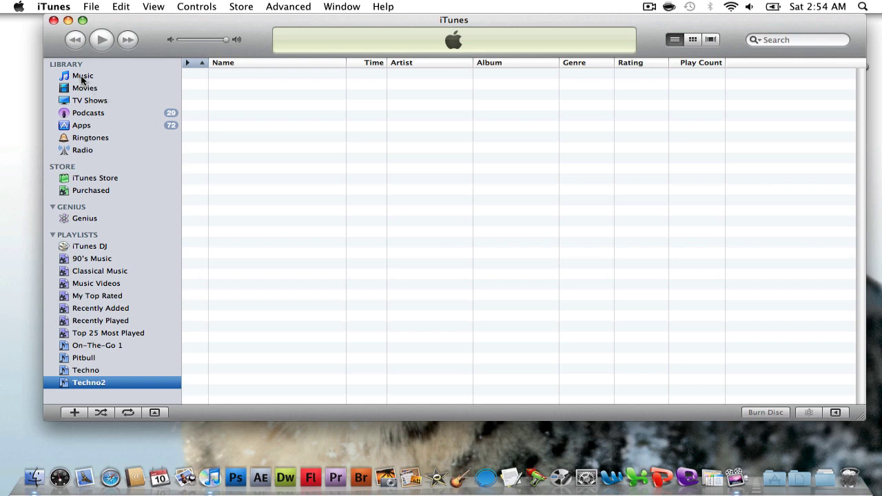
Open the music library and locate the Tiësto songs in the artist-sorted list
click(82, 77)
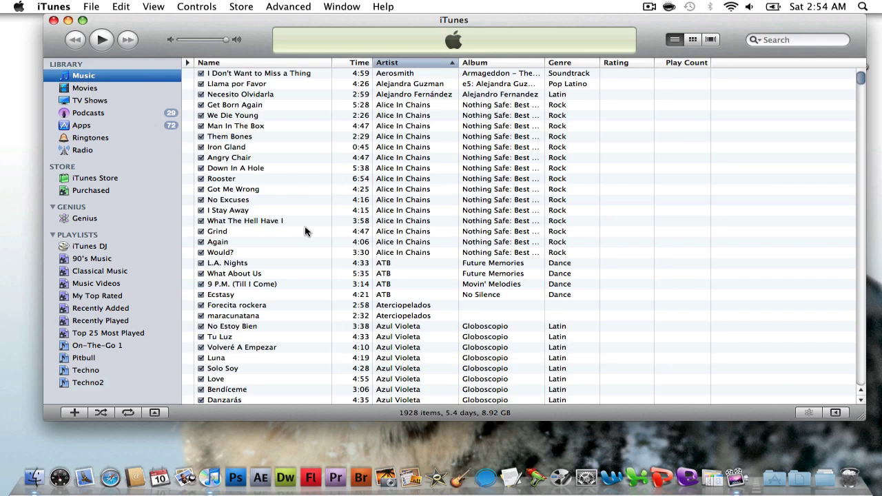
scroll(306, 230, down, 1)
scroll(306, 230, down, 3)
scroll(306, 230, up, 2)
scroll(306, 231, down, 10)
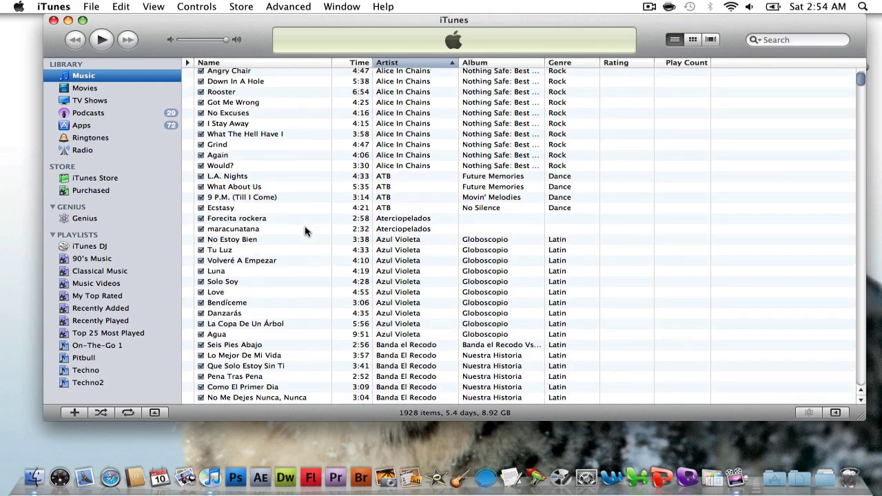
scroll(305, 230, down, 15)
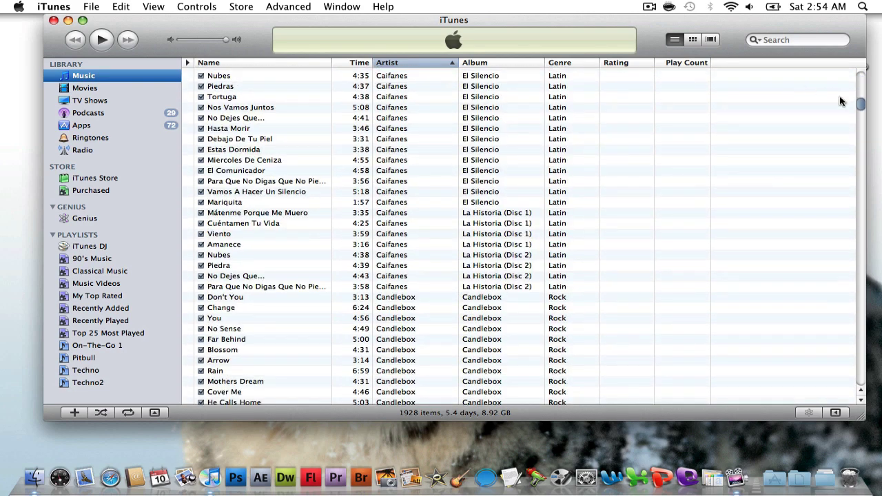
drag(861, 107, 862, 371)
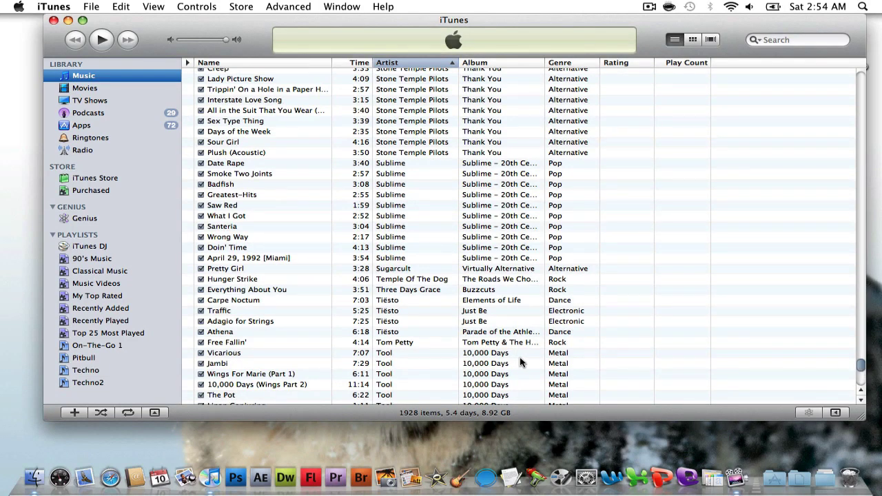
click(387, 304)
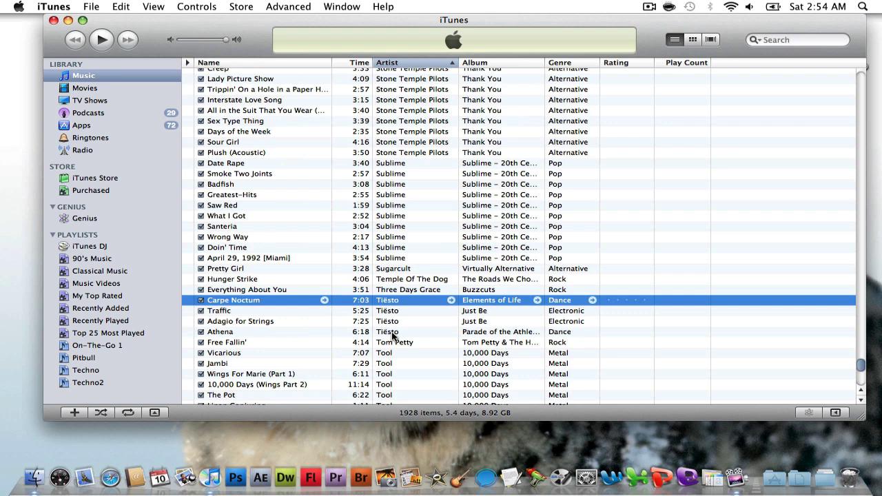
shift+click(392, 333)
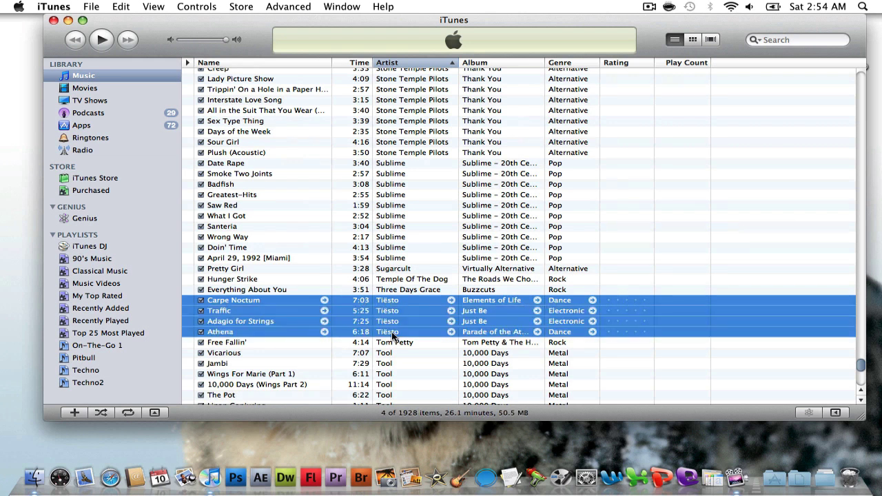
double_click(281, 310)
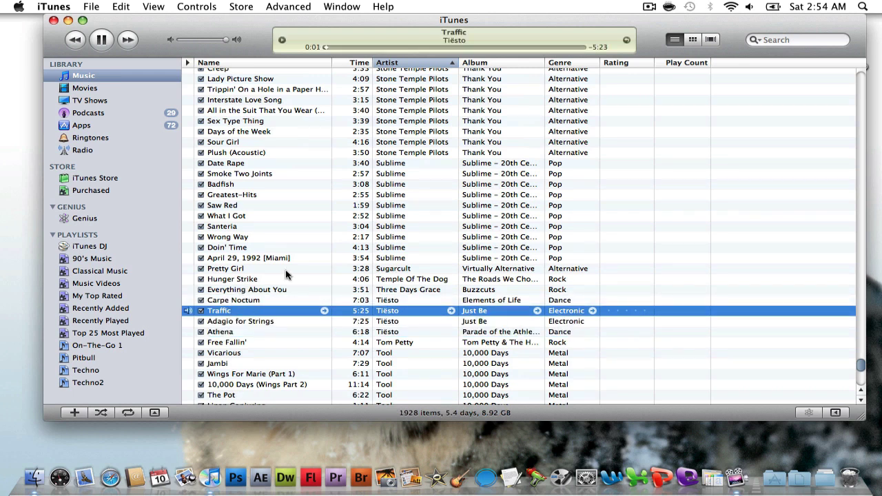
click(102, 44)
Add the Tiësto songs from Carpe Noctum through Athena to the Techno2 playlist and open that playlist
click(244, 301)
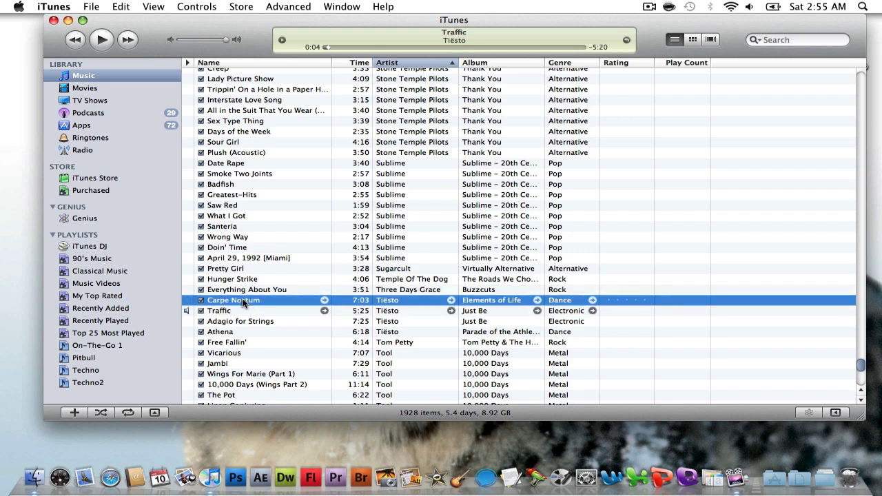
shift+click(265, 332)
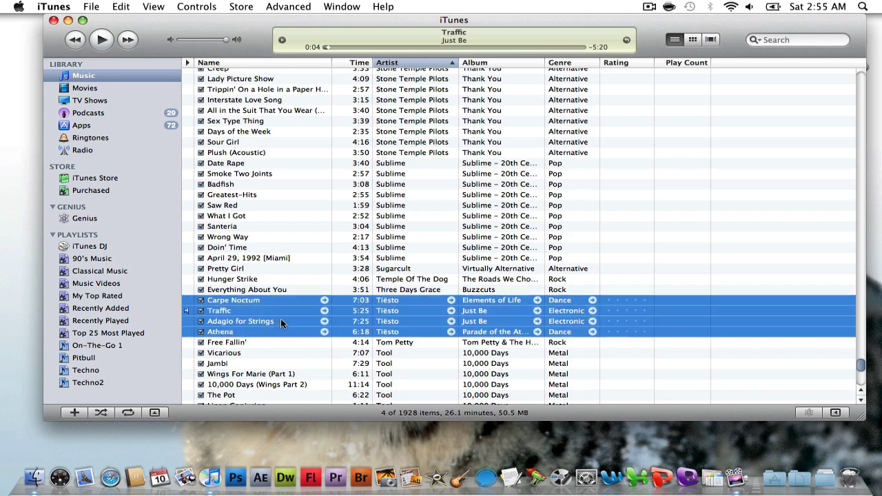
drag(281, 321, 103, 386)
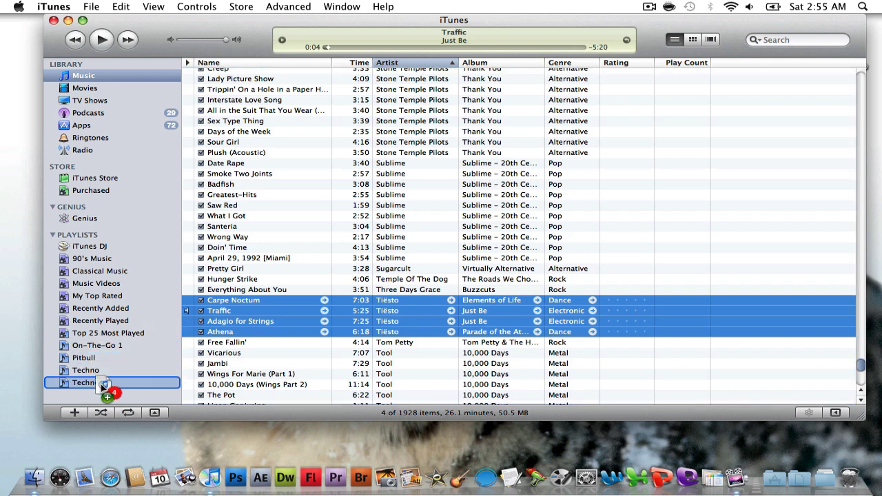
drag(102, 387, 102, 389)
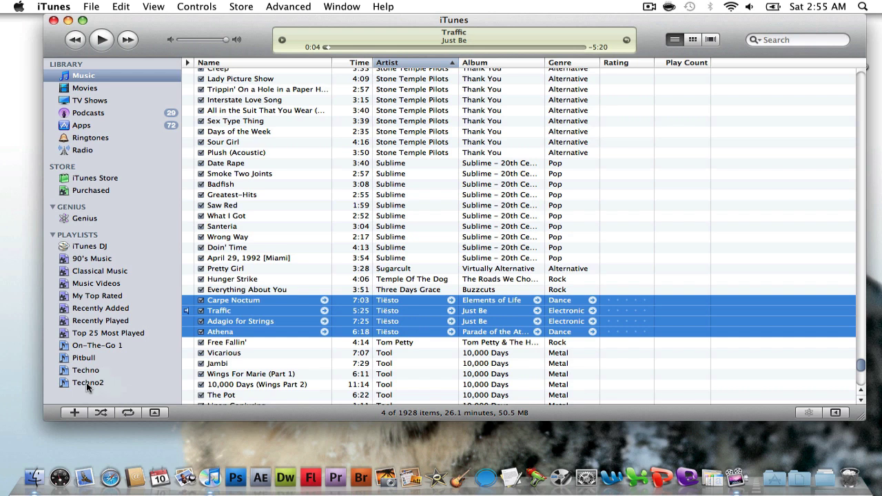
click(88, 384)
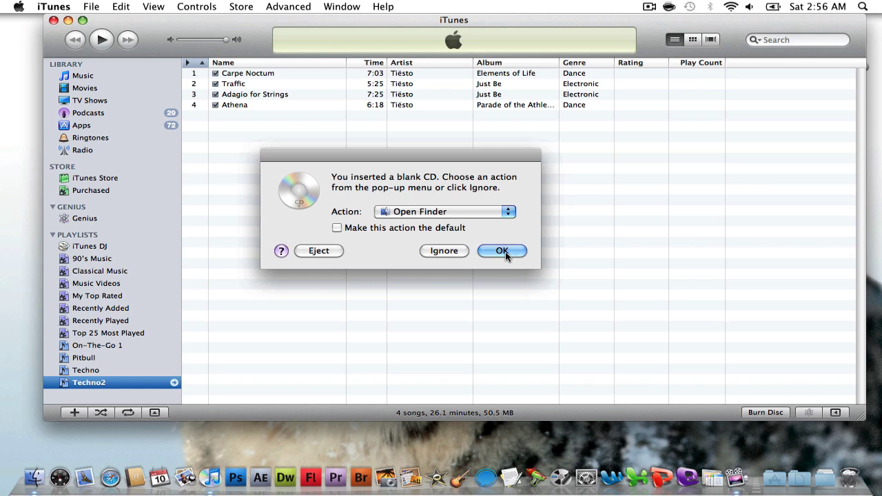
Accept the Open Finder action for the inserted blank CD and check the playlist's burn settings without burning
click(505, 252)
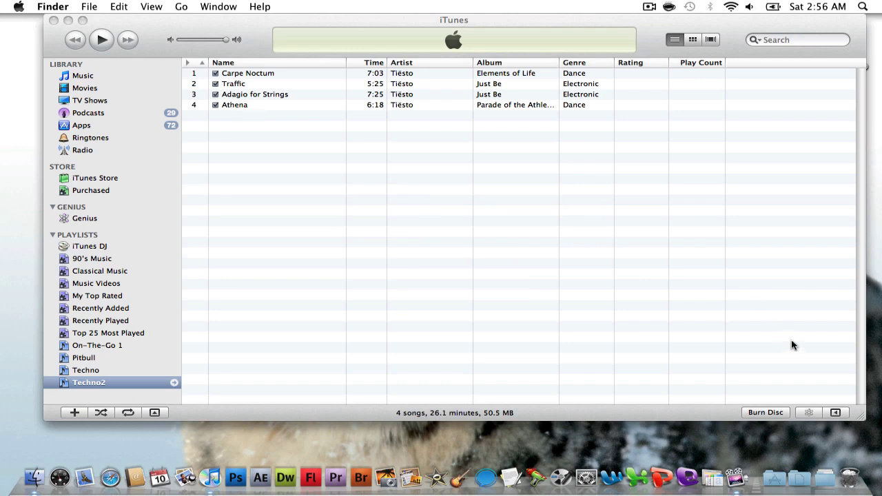
click(773, 415)
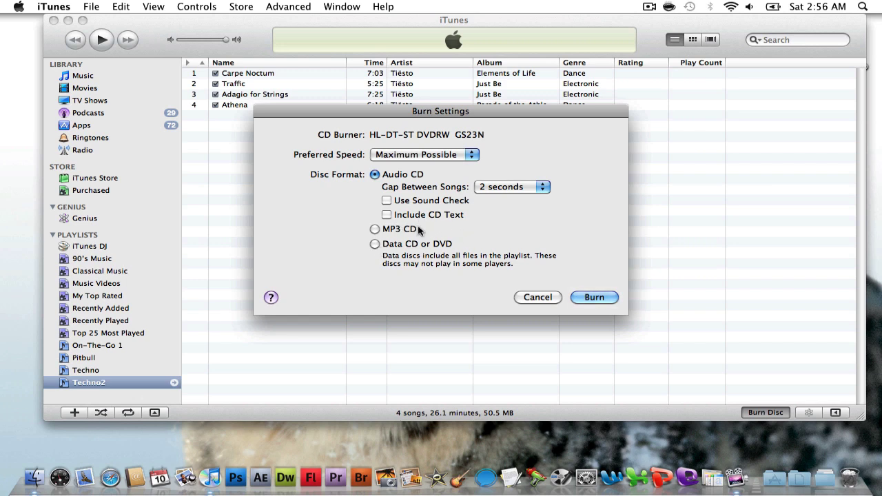
click(544, 297)
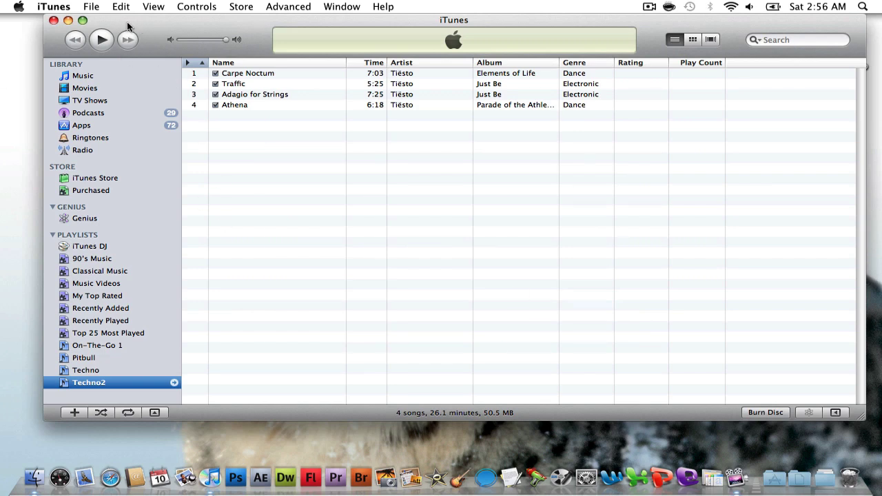
click(63, 10)
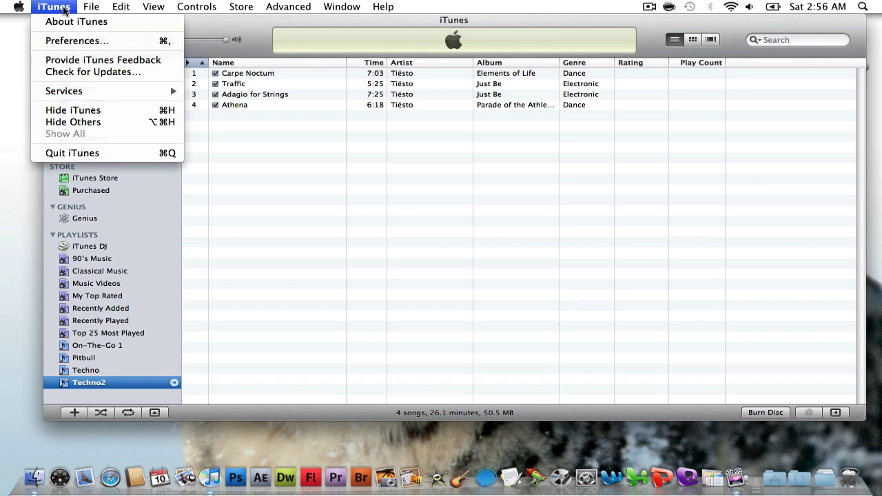
mouse_move(91, 7)
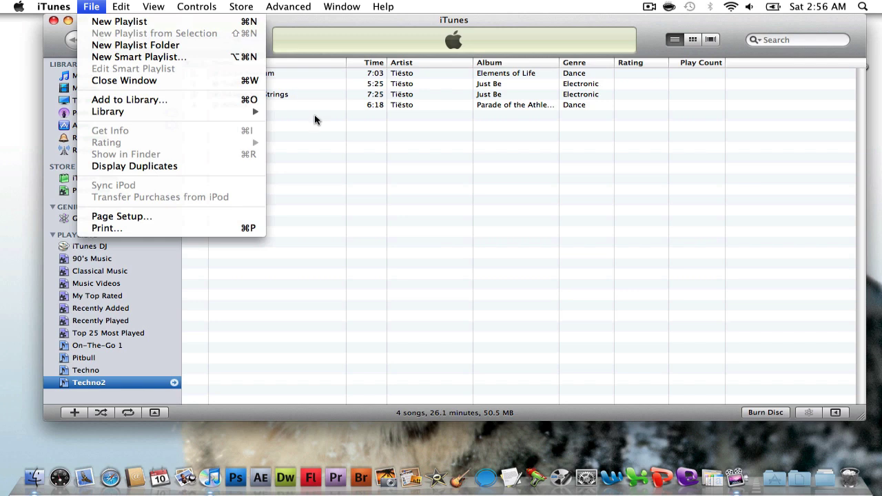
click(315, 162)
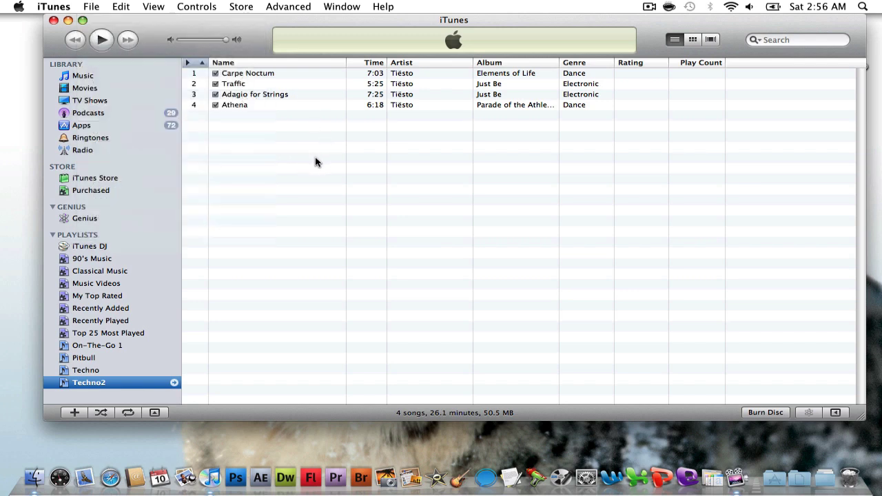
View the file information of the song Adagio for Strings and close it without changes
right_click(278, 96)
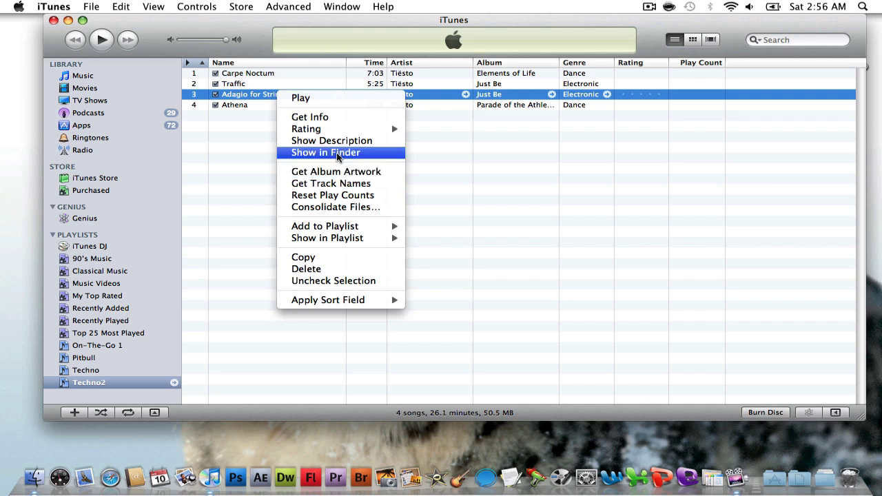
click(344, 123)
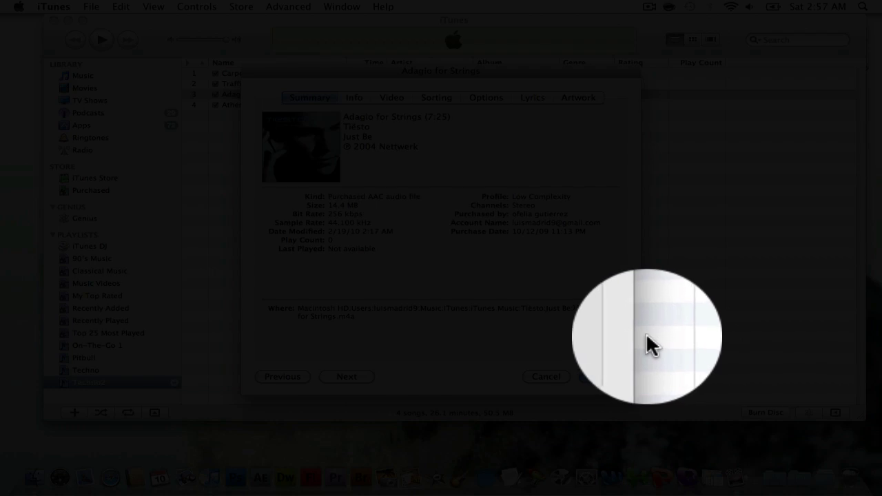
click(546, 375)
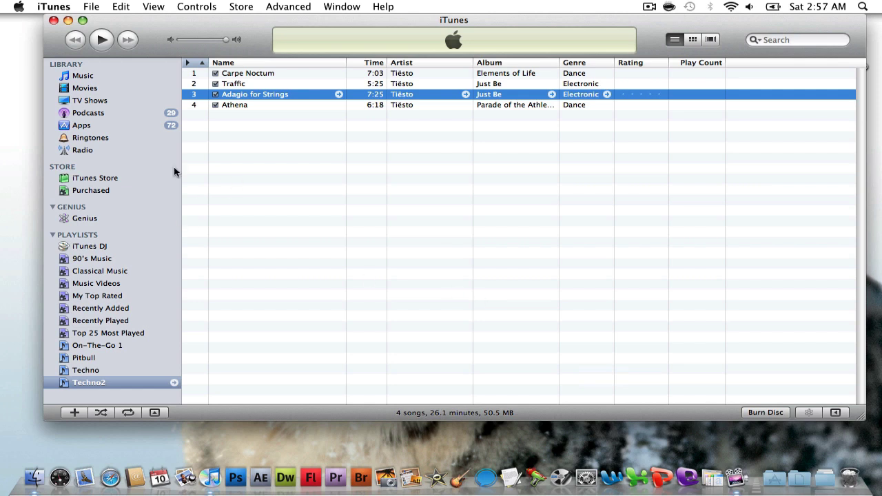
Examine the encoder choices in the CD import preferences and accept MP3 Encoder with High Quality (160 kbps)
click(92, 9)
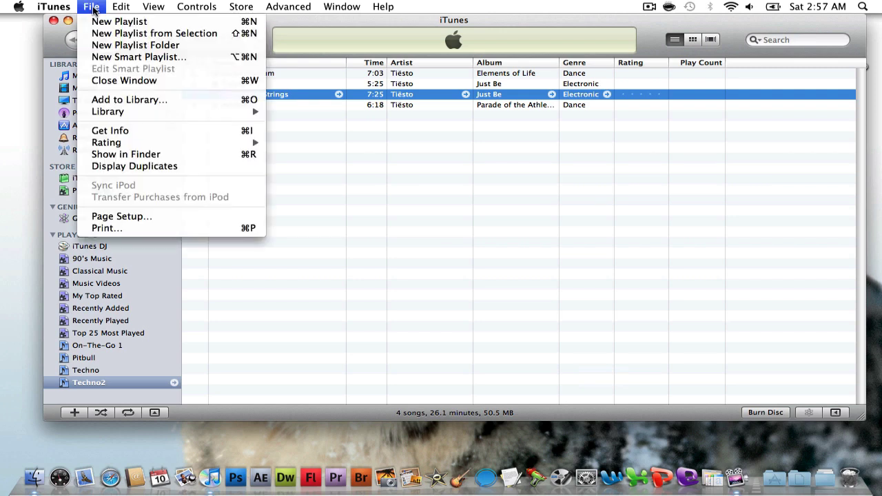
mouse_move(58, 8)
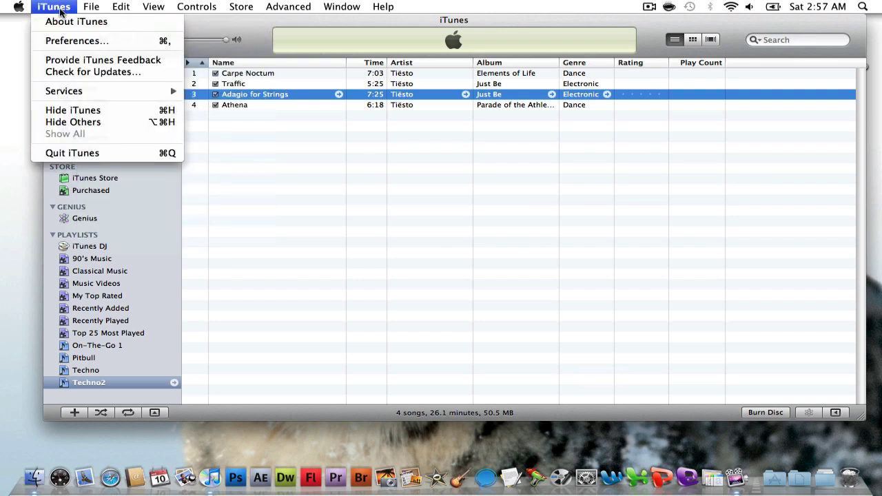
click(78, 42)
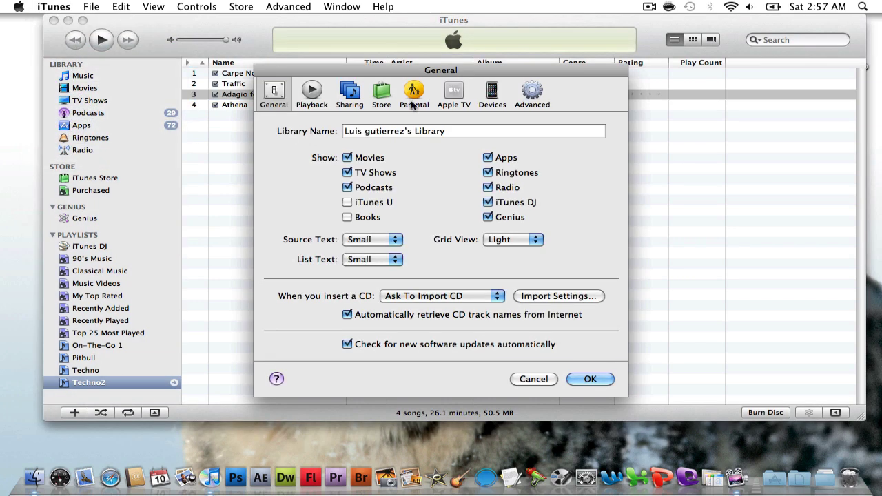
click(563, 296)
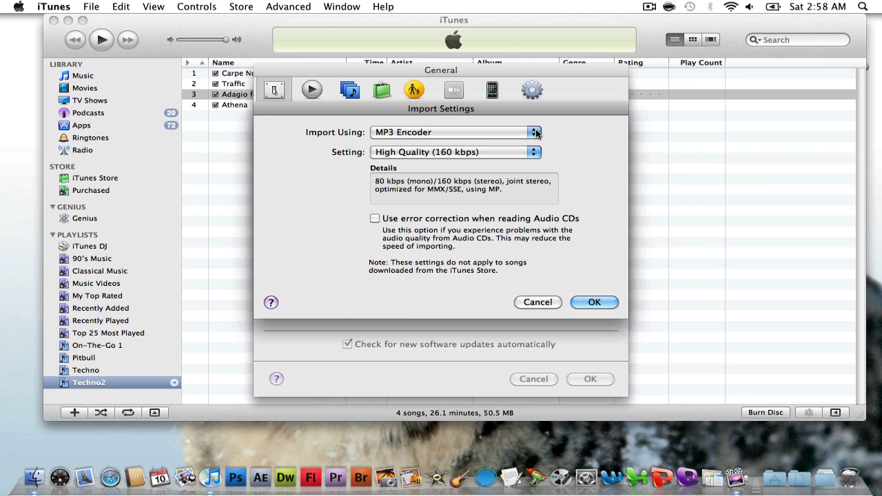
click(535, 133)
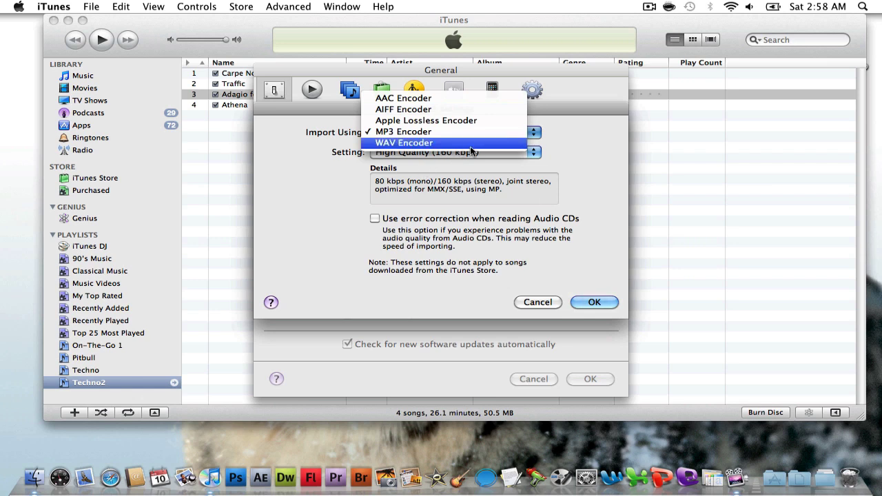
click(587, 221)
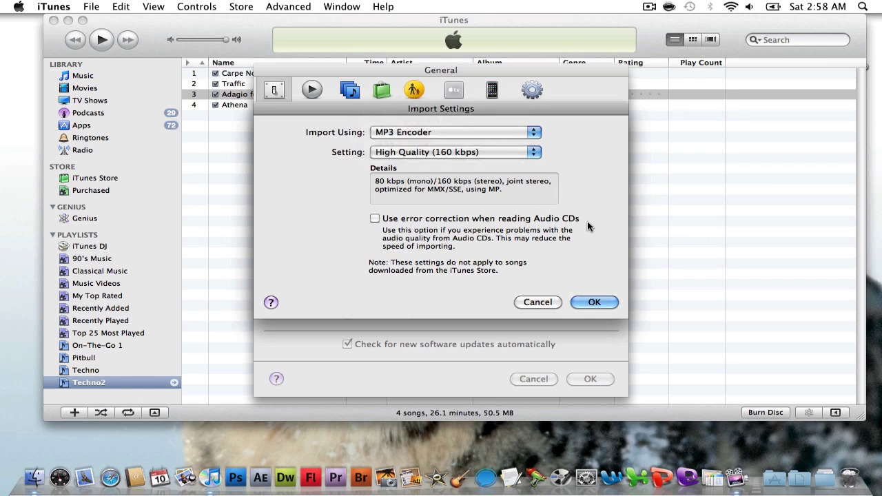
click(594, 303)
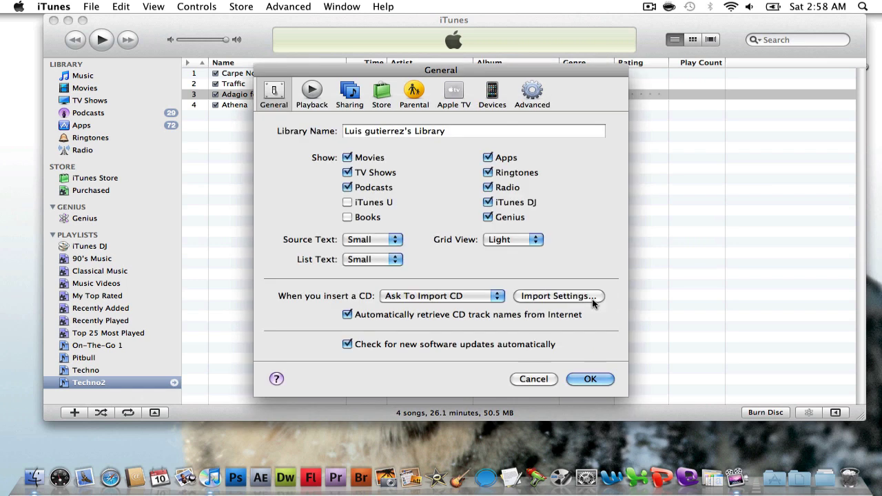
click(591, 378)
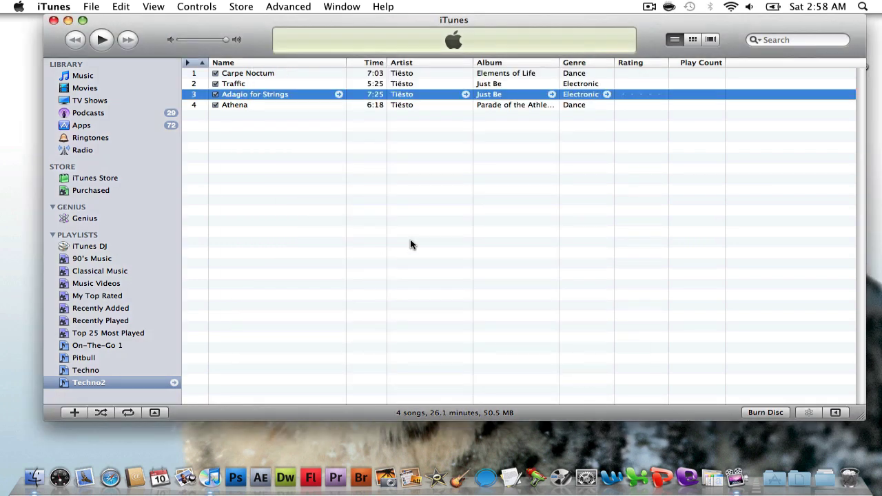